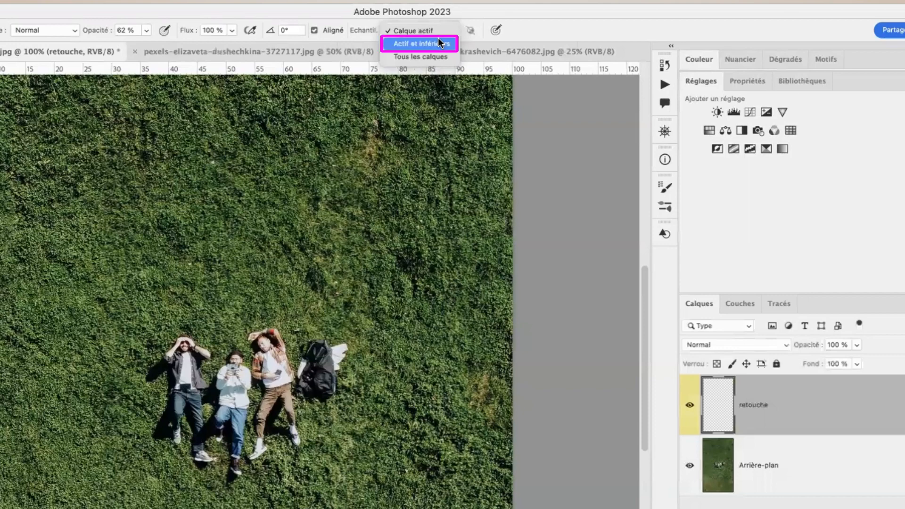
- Configure the Clone Stamp to sample all layers with an 83 px brush at 0% hardness
click(420, 57)
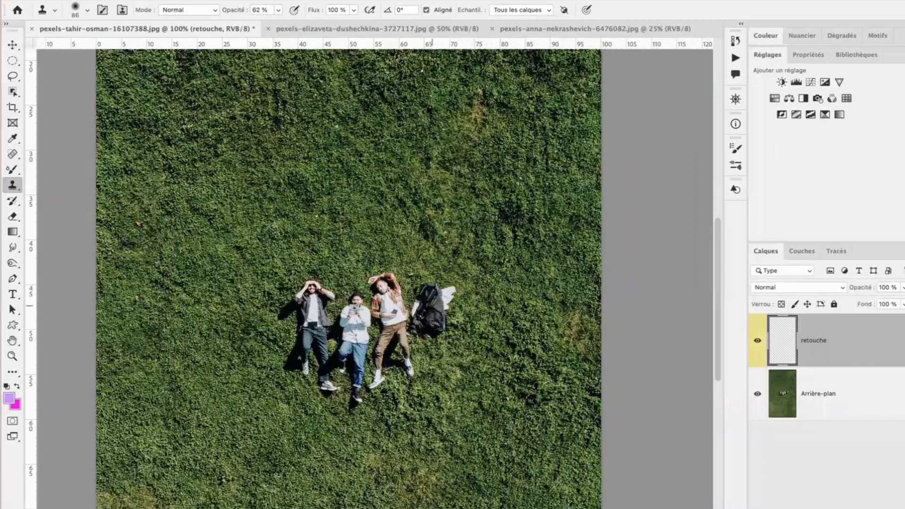
click(75, 10)
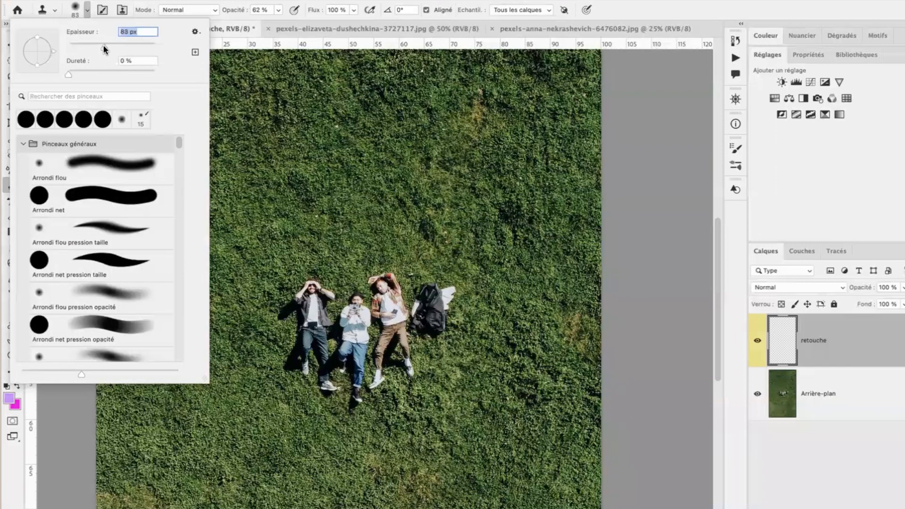
mouse_move(67, 74)
mouse_down()
mouse_move(115, 71)
mouse_move(61, 71)
mouse_up()
key(Tab)
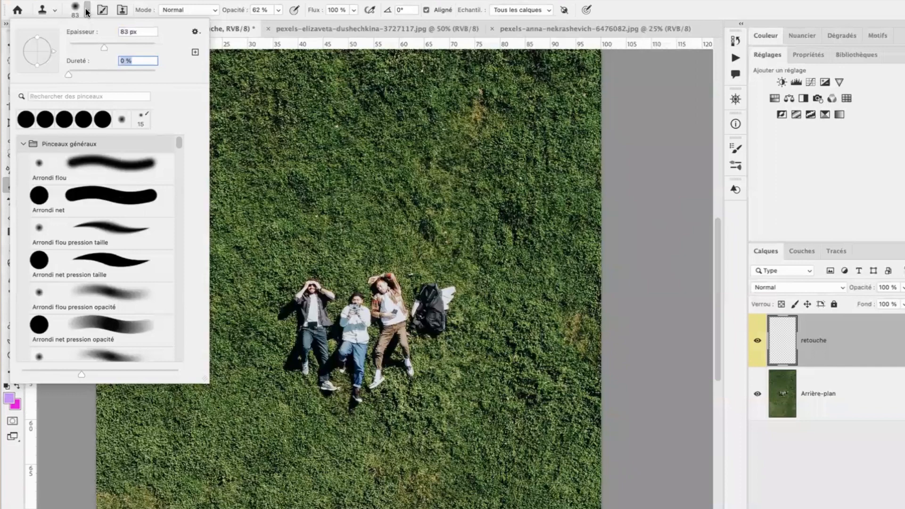
key(Return)
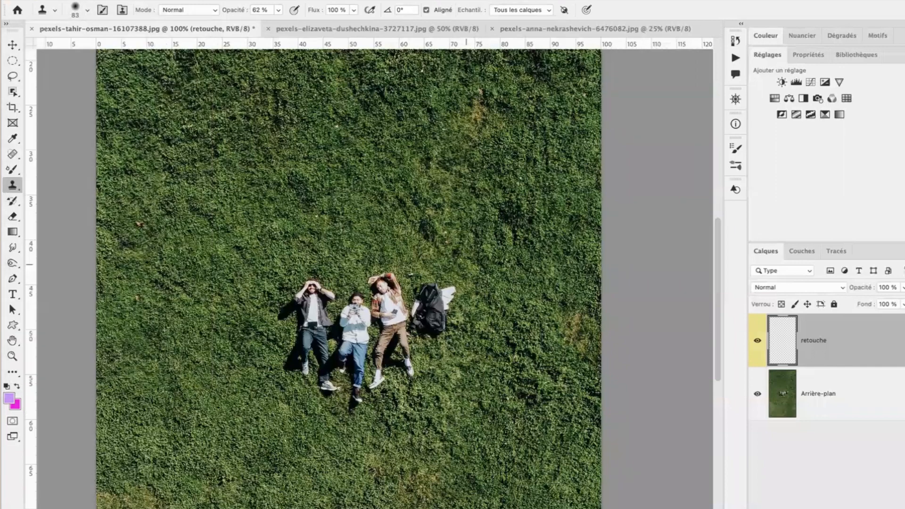
- Sample clean grass near the backpack and clone it over the bag's upper-right part on the retouche layer
click(466, 265)
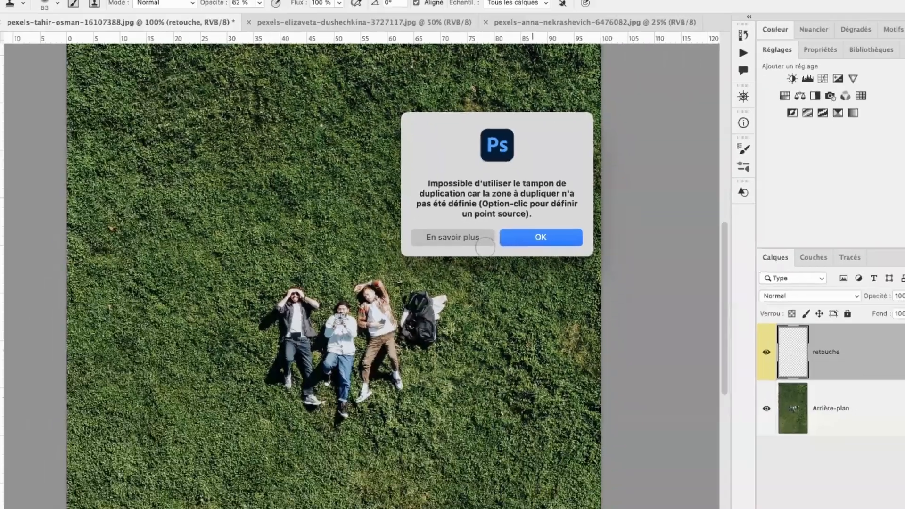
click(497, 285)
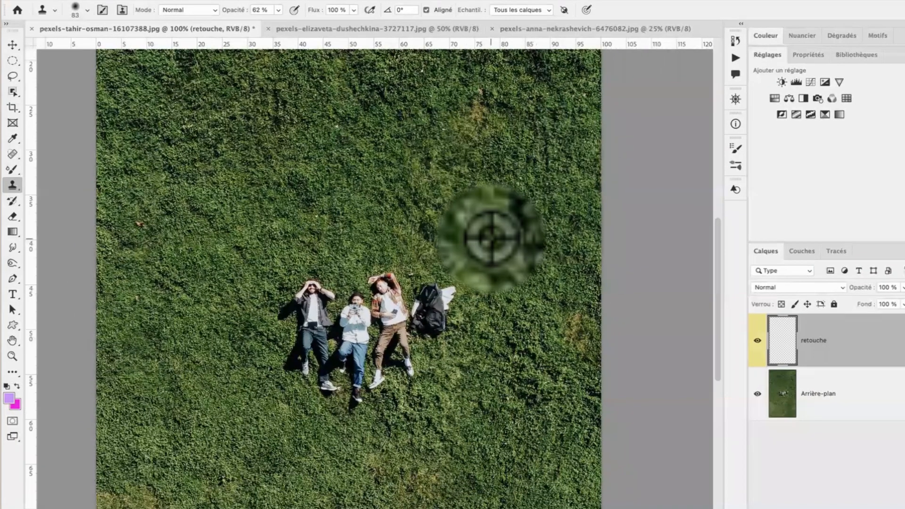
alt+click(480, 239)
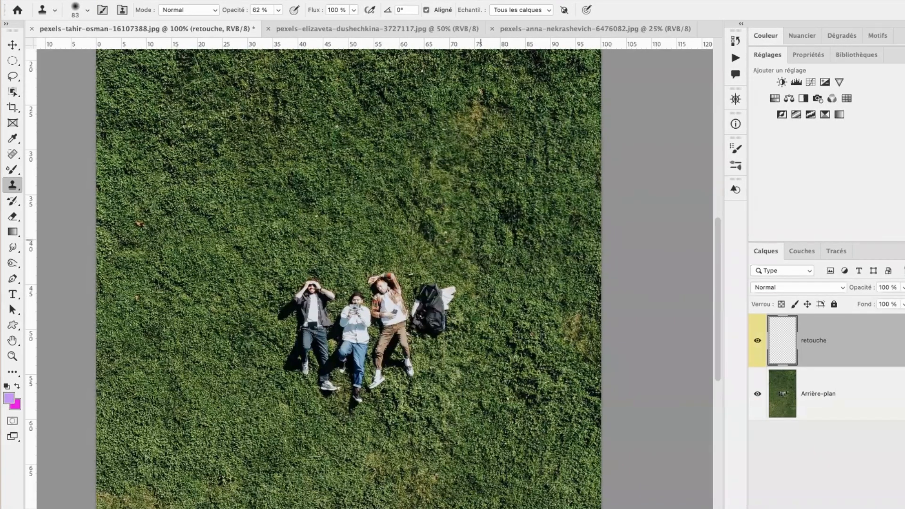
click(438, 298)
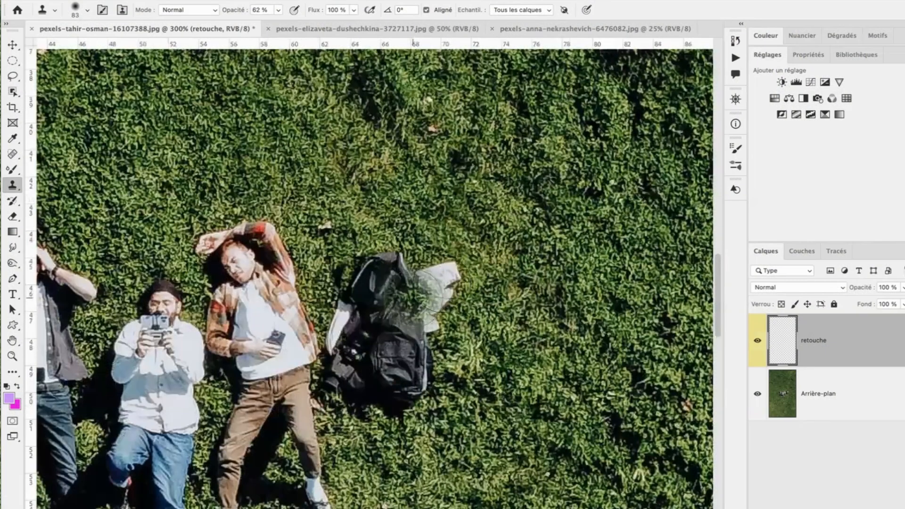
click(613, 295)
mouse_move(438, 278)
mouse_down()
mouse_move(424, 293)
mouse_move(388, 297)
mouse_up()
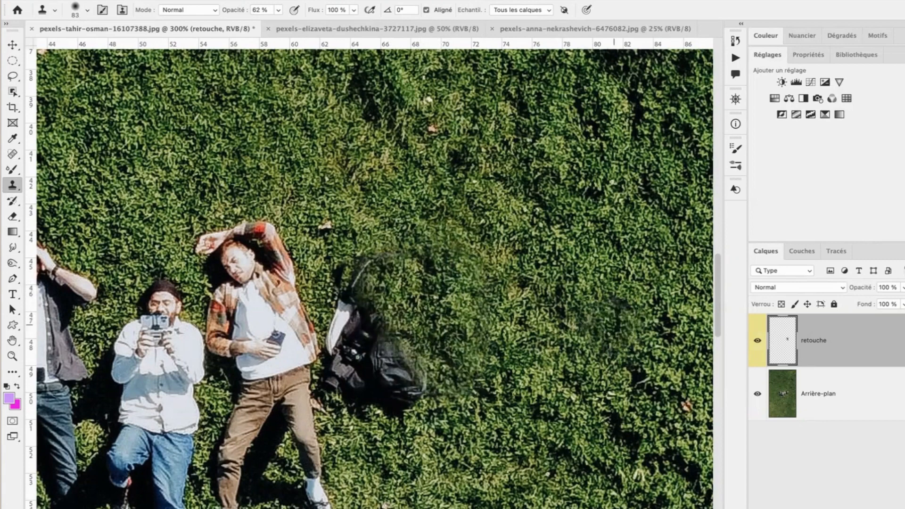
- Resample nearby grass and clone out the rest of the backpack, using a 26 px brush along the edge beside the man
alt+click(613, 311)
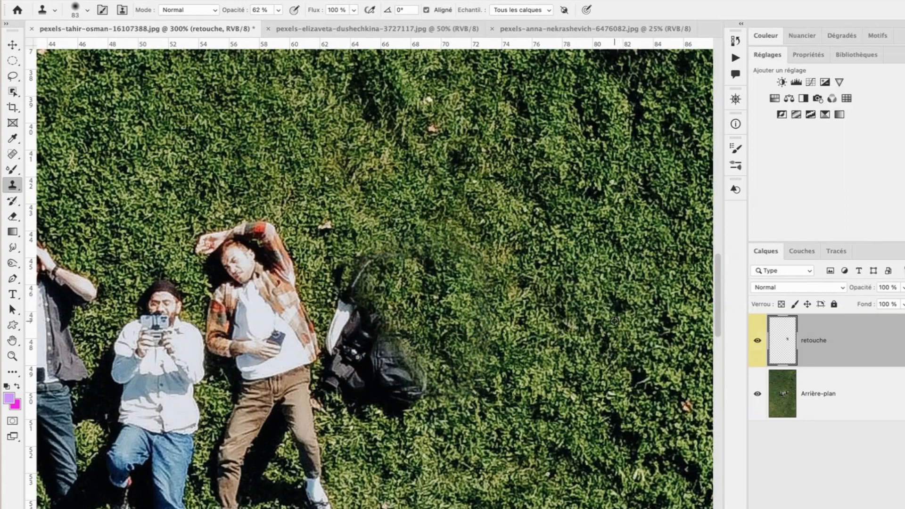
mouse_move(410, 363)
mouse_down()
mouse_move(391, 373)
mouse_move(372, 349)
mouse_move(386, 391)
mouse_move(370, 304)
mouse_up()
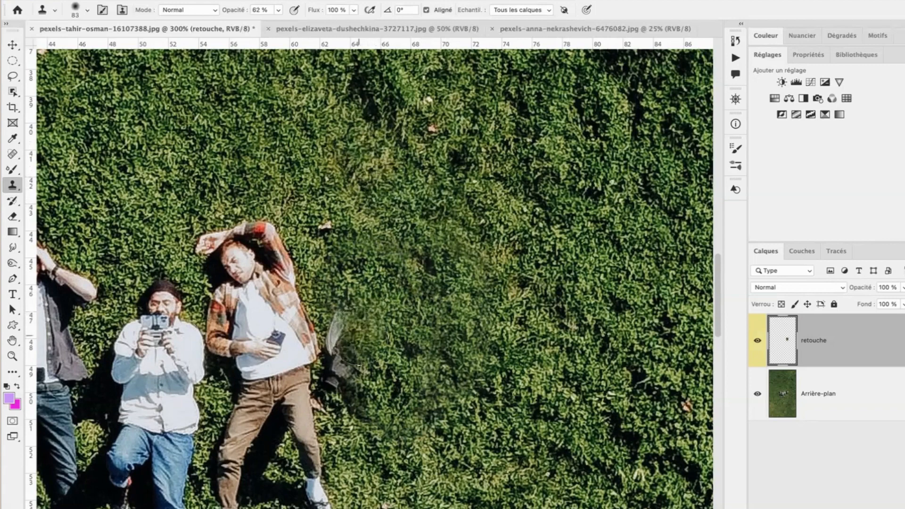
drag(414, 271, 362, 276)
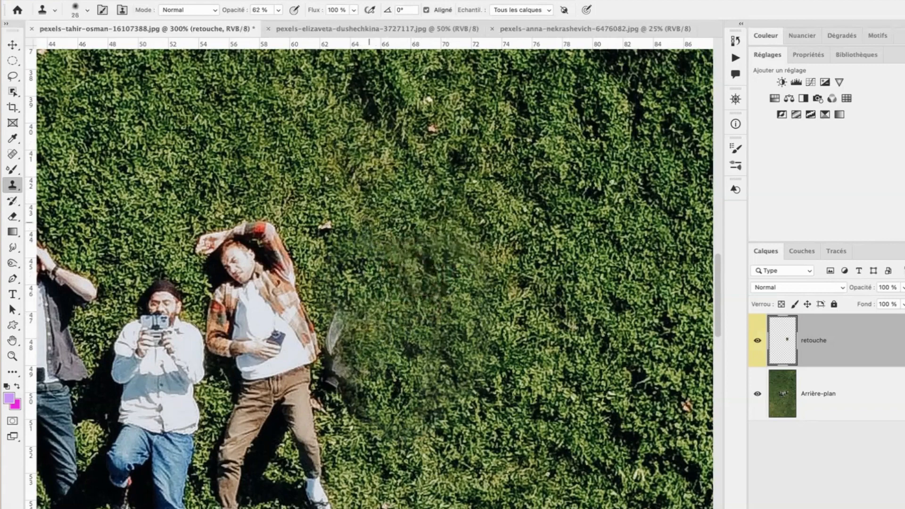
drag(332, 306, 342, 391)
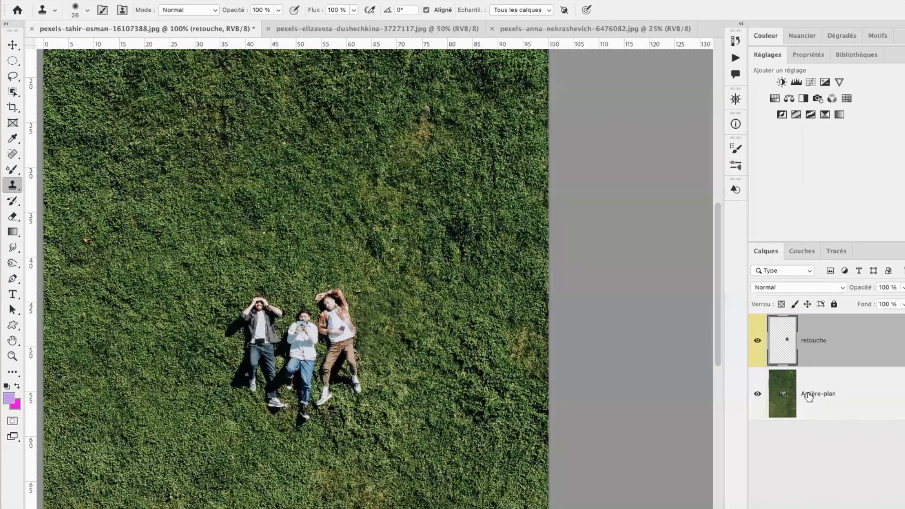
click(757, 394)
click(758, 395)
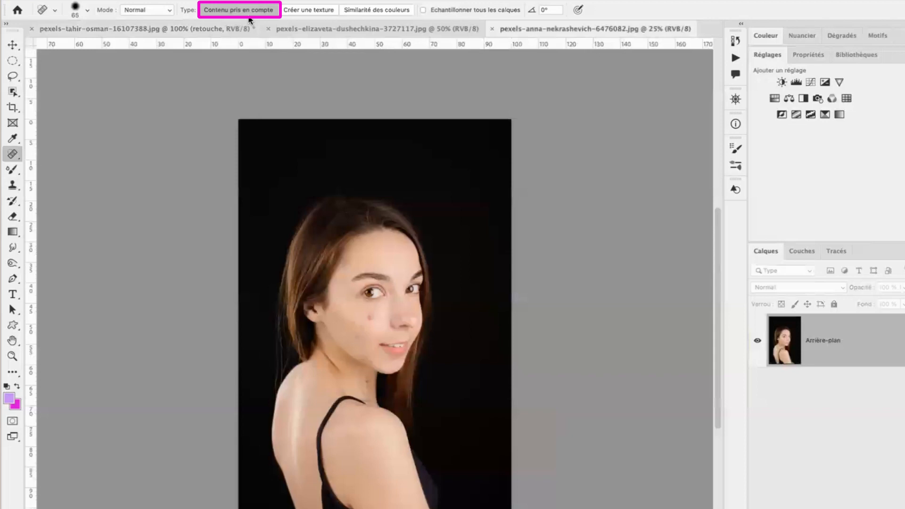
- Add a layer named "retouche" to the portrait and set the Spot Healing Brush to sample all layers
click(13, 153)
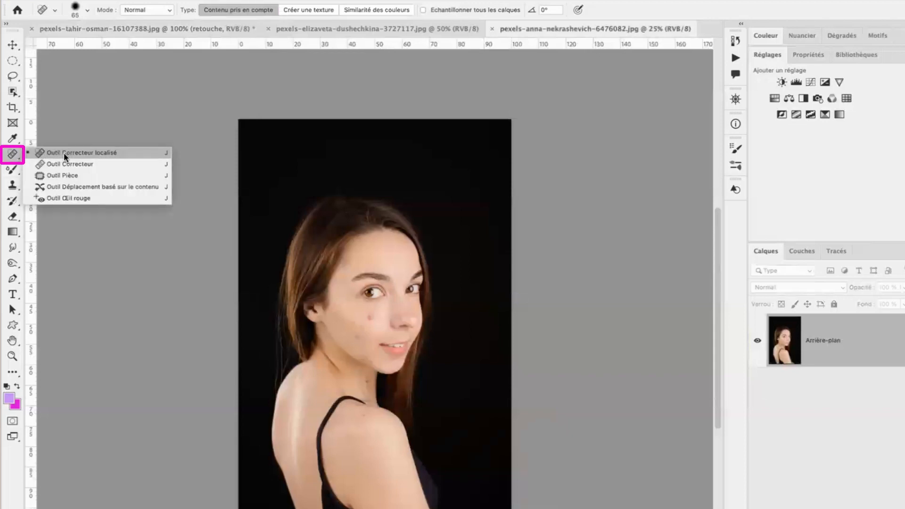
click(52, 154)
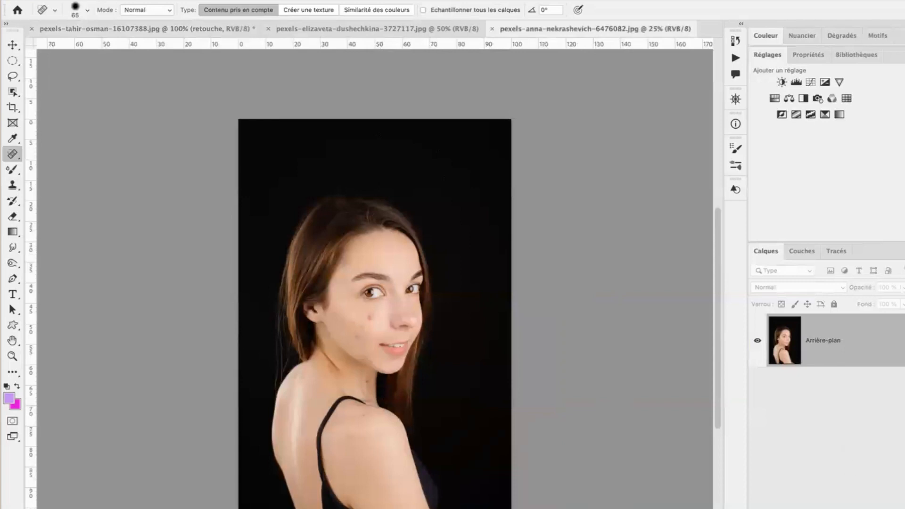
key(super+shift+alt+n)
double_click(823, 340)
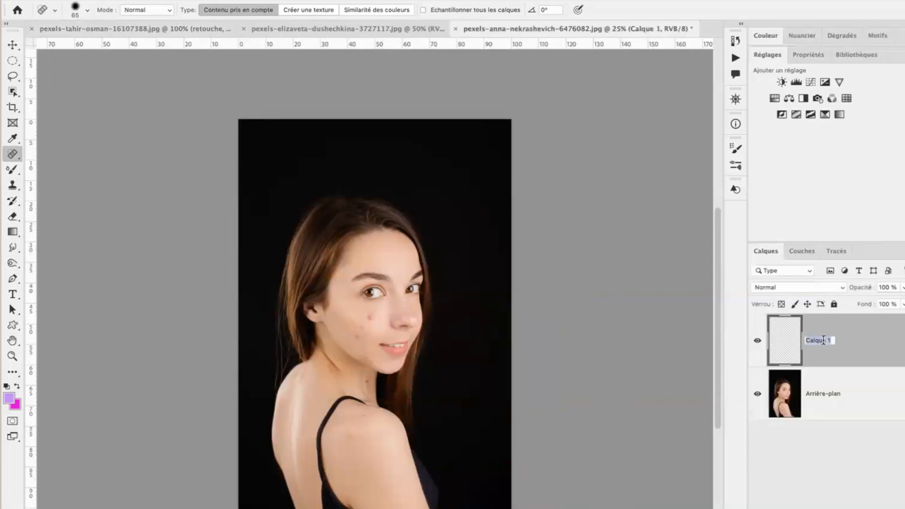
text(retouche)
key(Return)
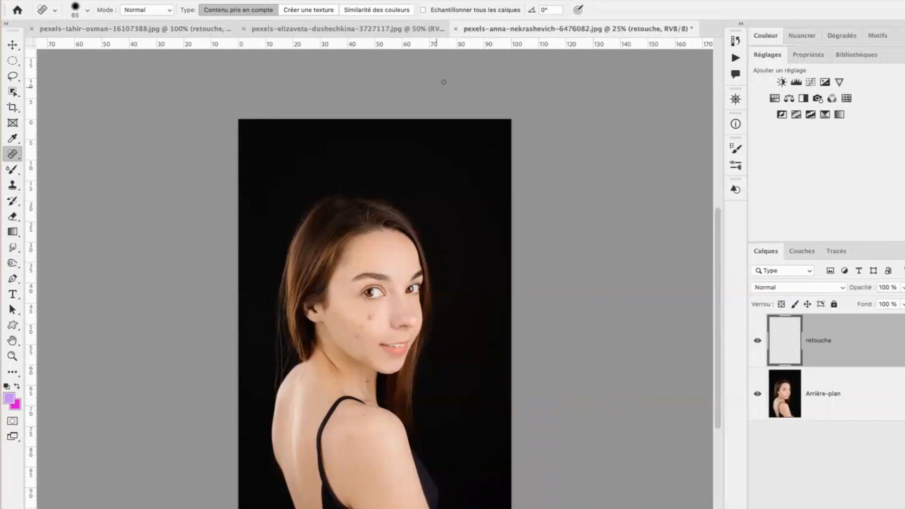
click(423, 10)
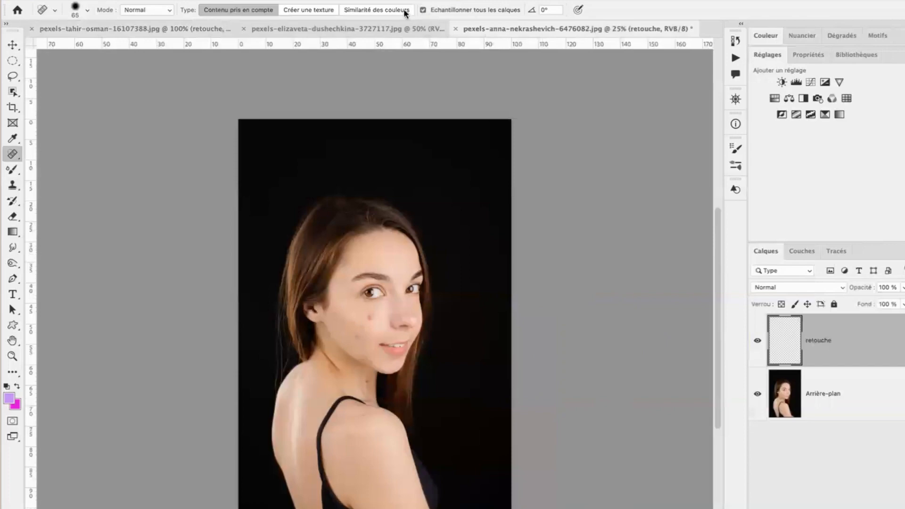
- Heal the red blemish below the eye and the marks lower on the cheek, enlarging the brush to 118 px
click(12, 356)
mouse_move(342, 289)
mouse_down()
mouse_move(373, 349)
mouse_move(399, 371)
mouse_up()
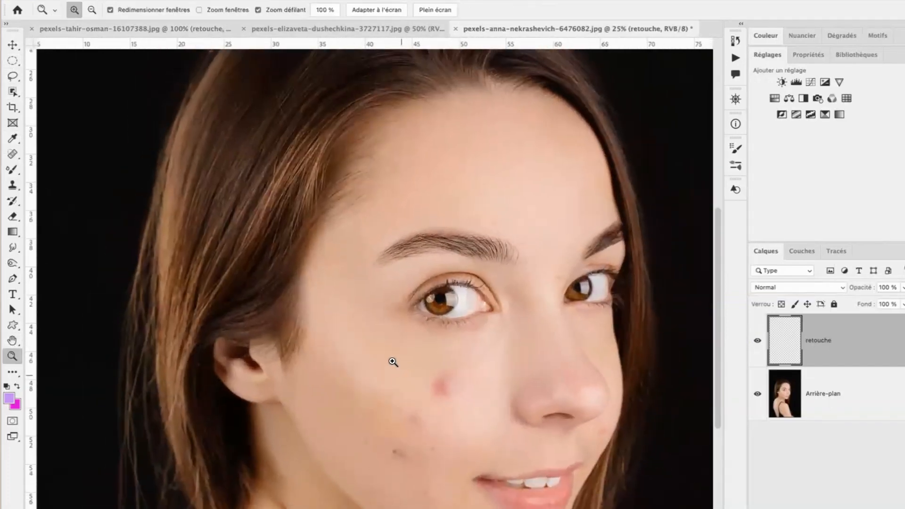
click(12, 154)
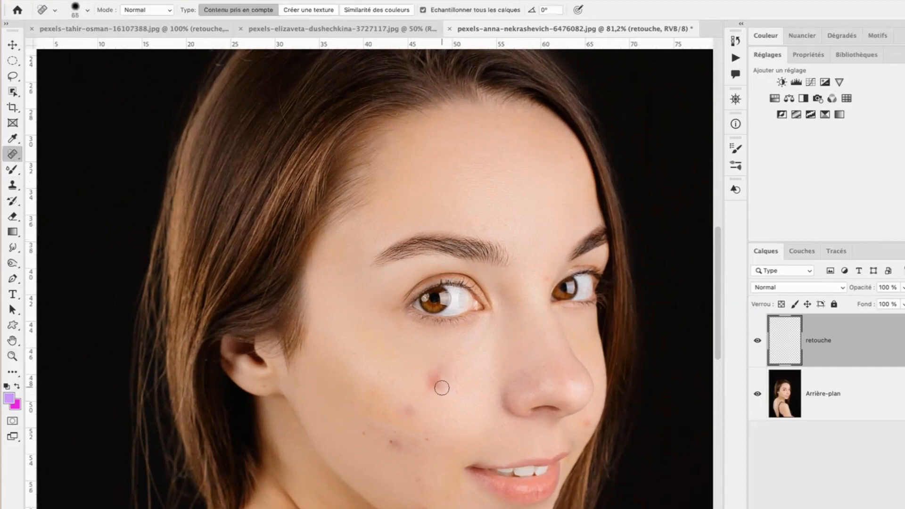
drag(434, 382, 446, 383)
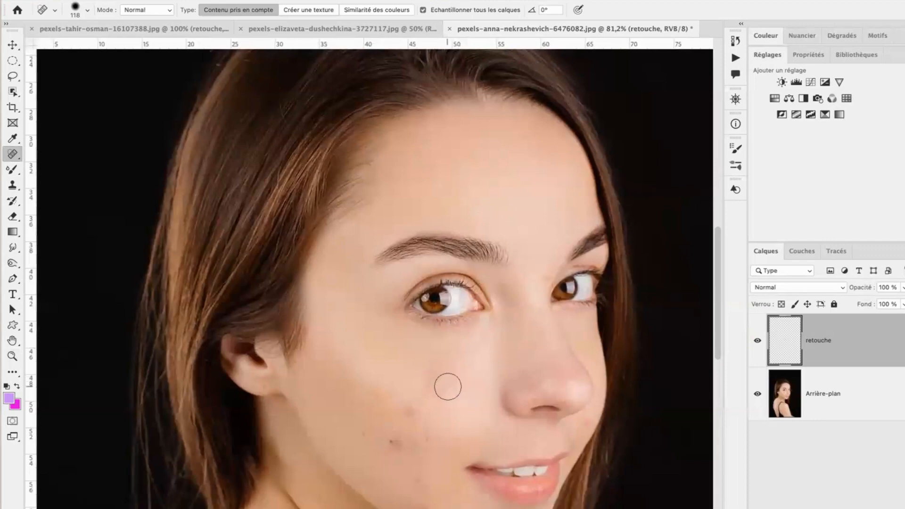
click(429, 383)
drag(405, 412, 412, 434)
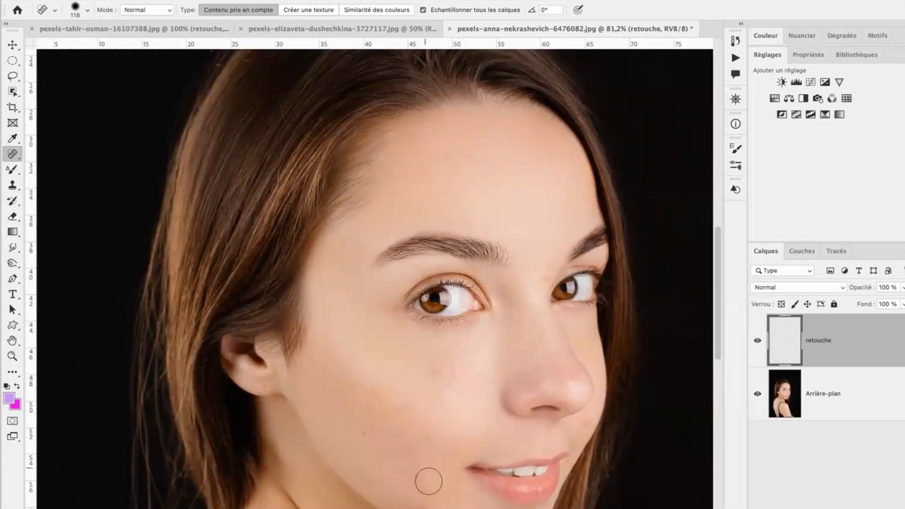
- Heal the remaining small blemishes on the lower cheek and beside the nose, reducing the brush size for finer spots
click(428, 438)
click(392, 470)
click(371, 437)
click(585, 424)
drag(584, 424, 573, 424)
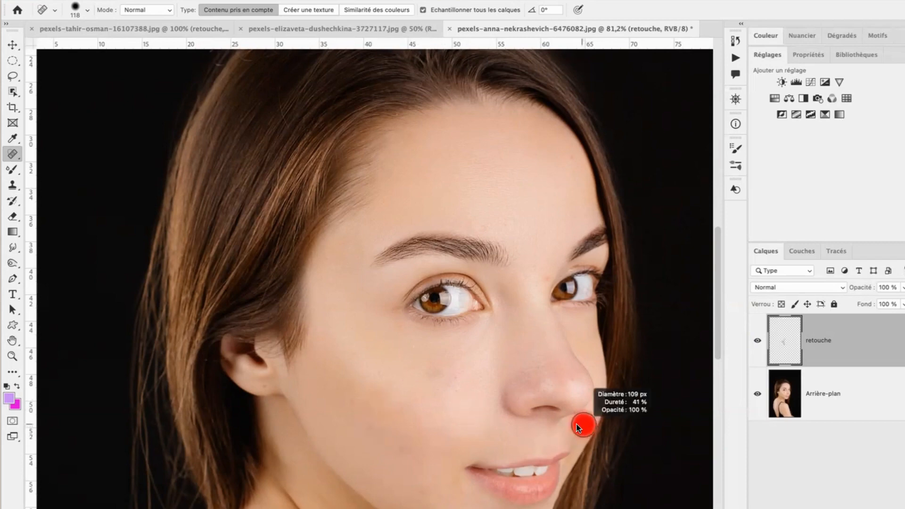
- Compare the portrait with and without the retouche layer, and hide and reshow the Arrière-plan layer to inspect the healed patches
click(757, 341)
click(758, 341)
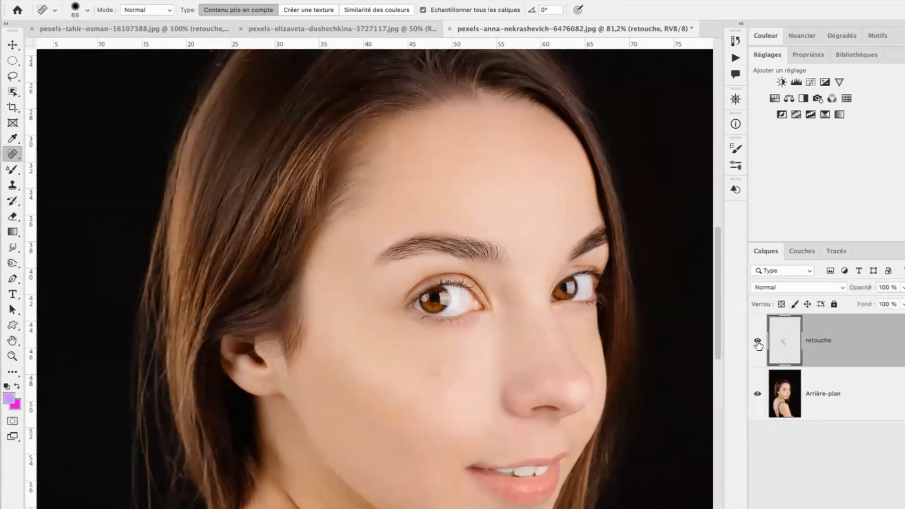
key(ctrl+minus)
key(ctrl+minus)
key(ctrl+minus)
key(ctrl+minus)
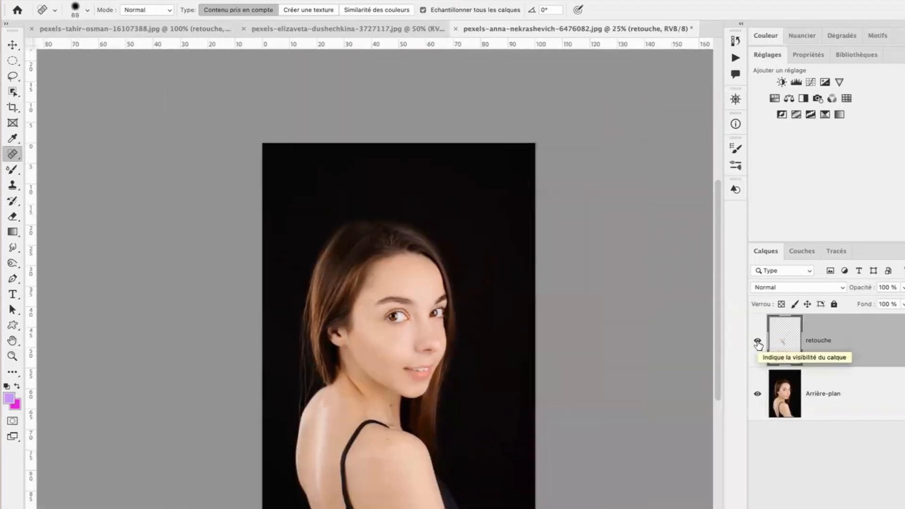
click(757, 395)
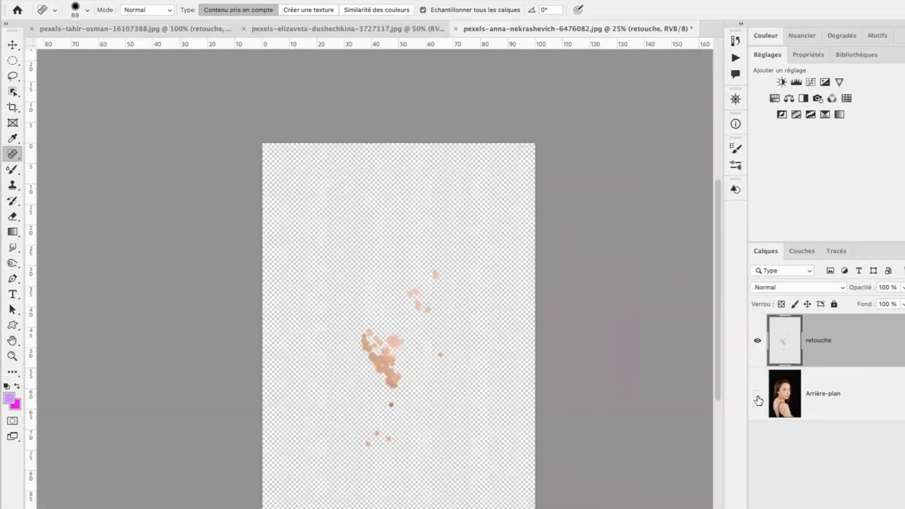
click(758, 399)
click(758, 400)
click(757, 400)
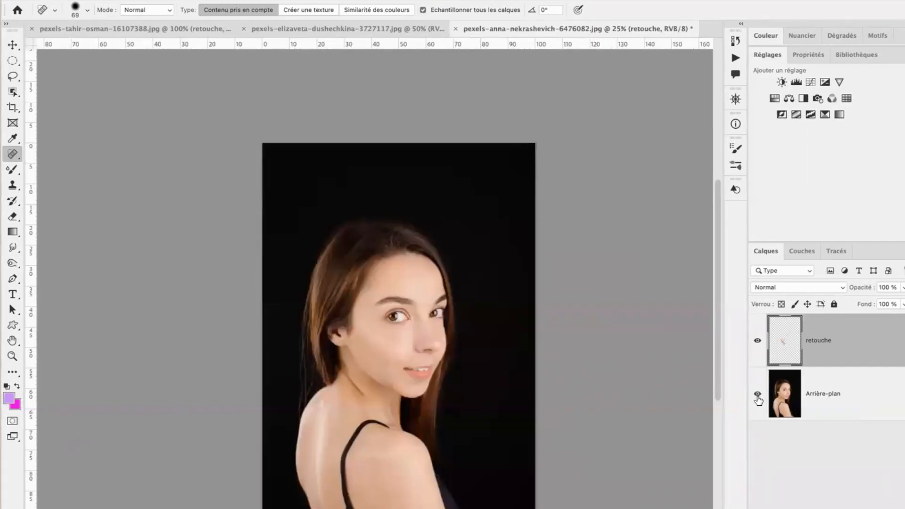
- Examine the retouched face up close while hiding and reshowing the Arrière-plan layer
click(12, 356)
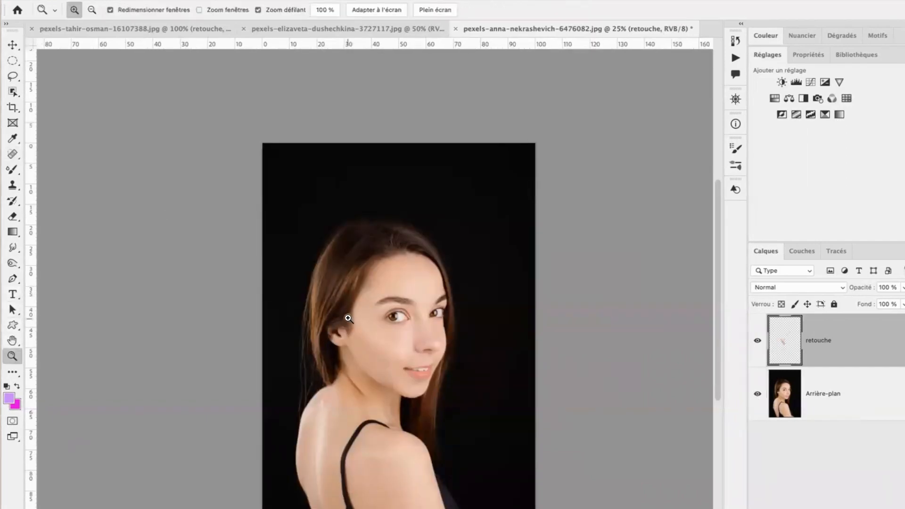
drag(344, 313, 473, 407)
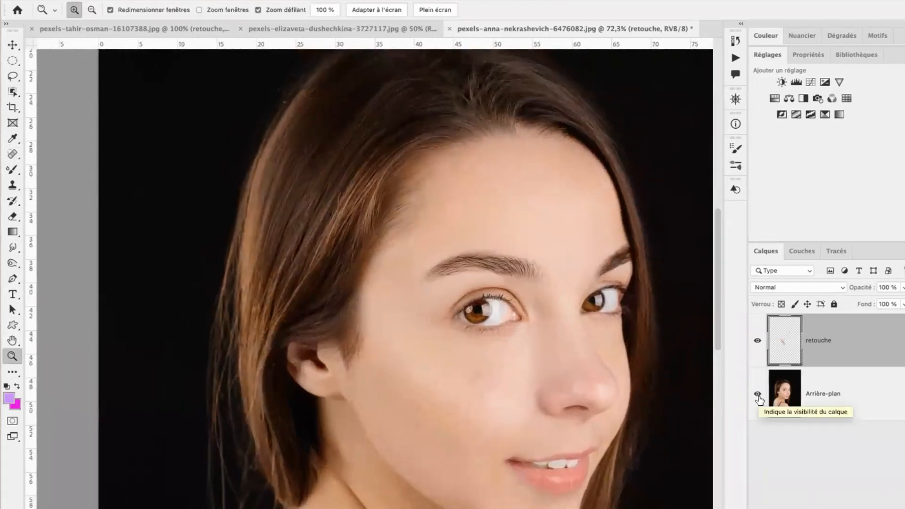
click(757, 395)
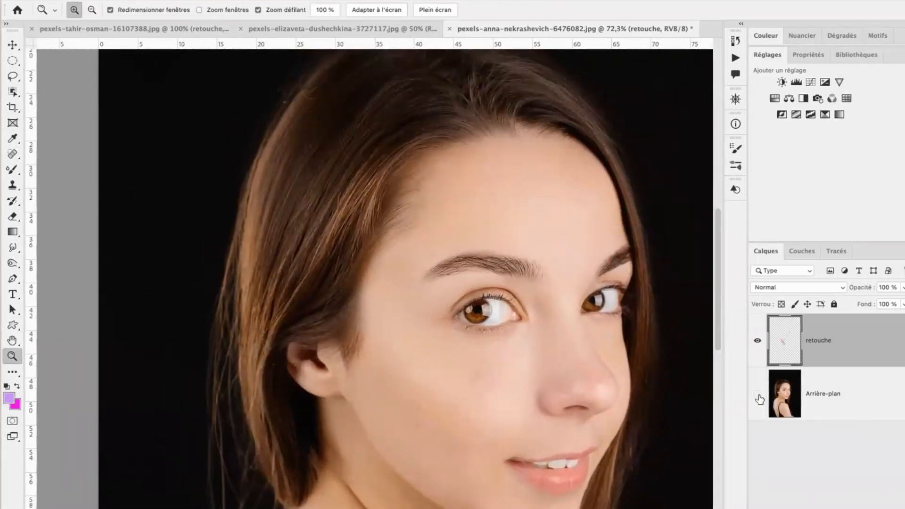
click(758, 398)
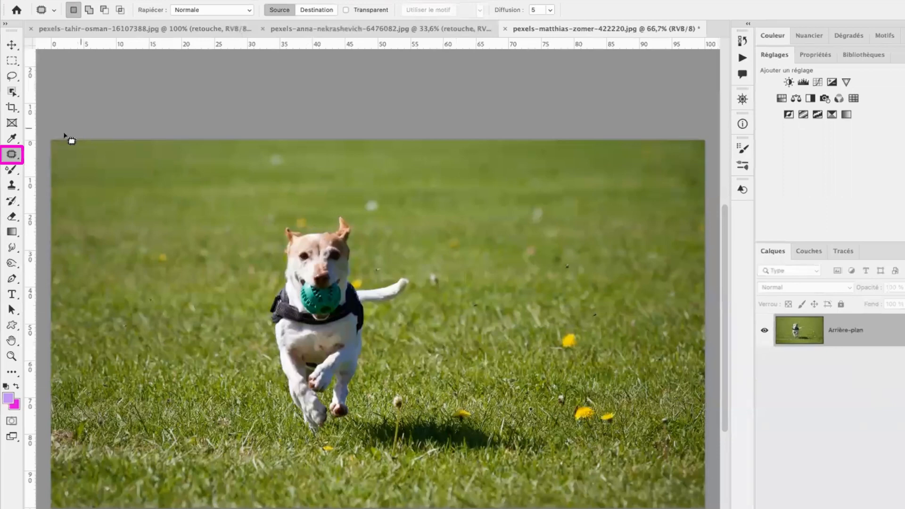
- Select the Patch tool and duplicate the dog photo's Arrière-plan layer
click(12, 153)
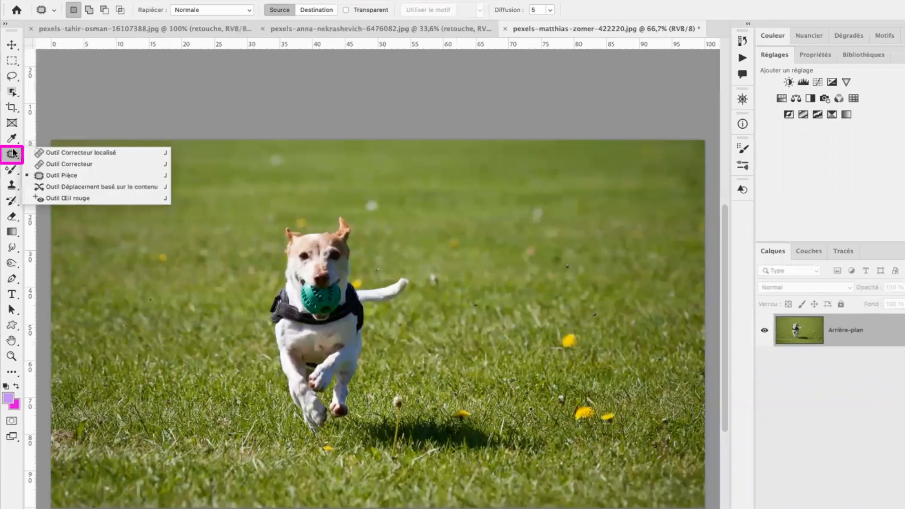
click(66, 177)
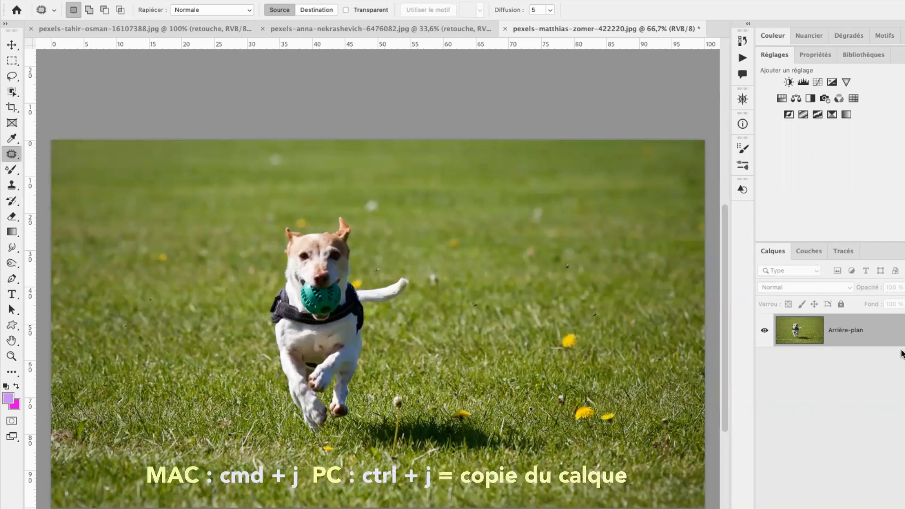
key(super+j)
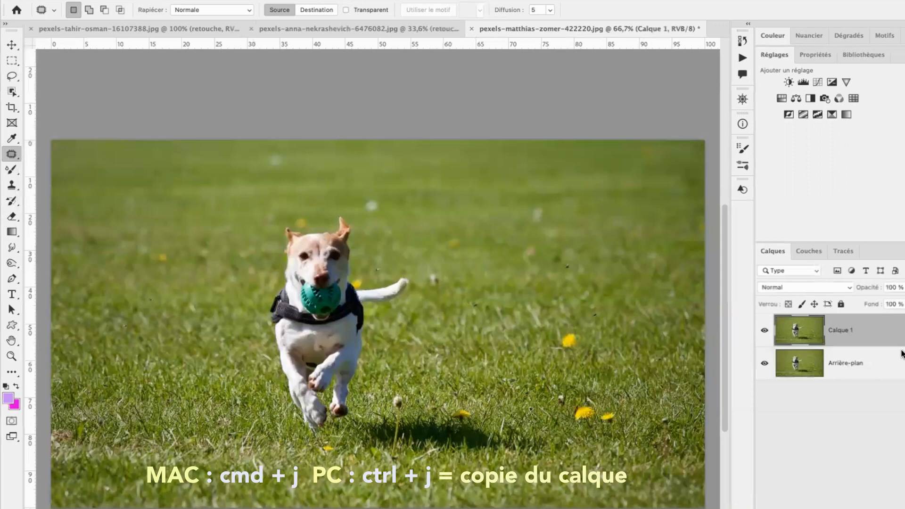
- Rename the duplicated layer "correction" and draw a loose Patch tool selection around the whole dog
double_click(835, 331)
text(correction)
key(Return)
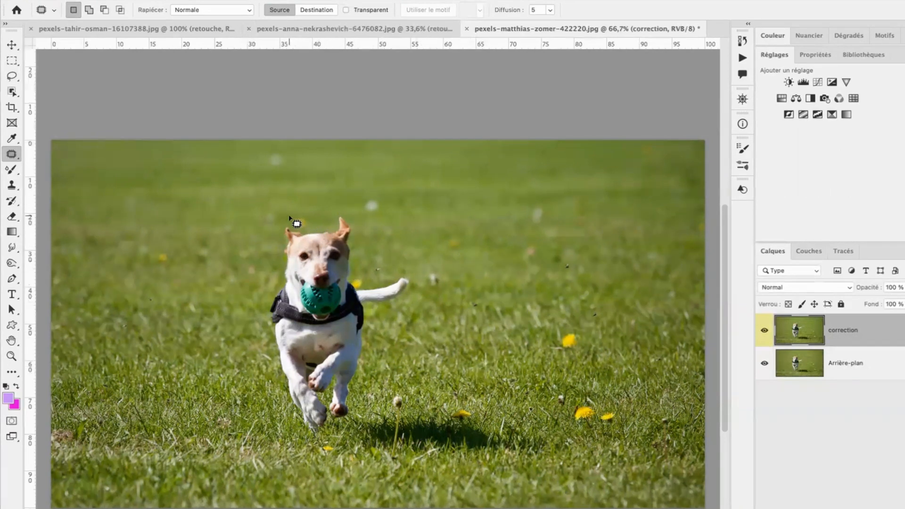
mouse_move(283, 216)
mouse_down()
mouse_move(324, 228)
mouse_move(345, 210)
mouse_move(358, 231)
mouse_move(357, 283)
mouse_move(409, 273)
mouse_move(414, 288)
mouse_move(371, 320)
mouse_move(356, 423)
mouse_move(313, 436)
mouse_move(293, 421)
mouse_move(267, 330)
mouse_move(283, 215)
mouse_up()
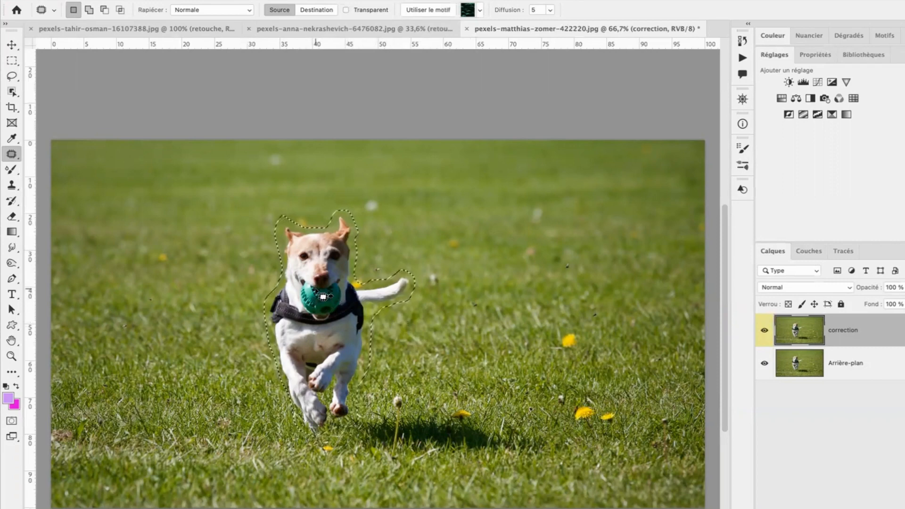
- Try replacing the selected dog with the grass to its left in Source mode, and undo the patch and the deselection
drag(330, 293, 149, 311)
key(ctrl+d)
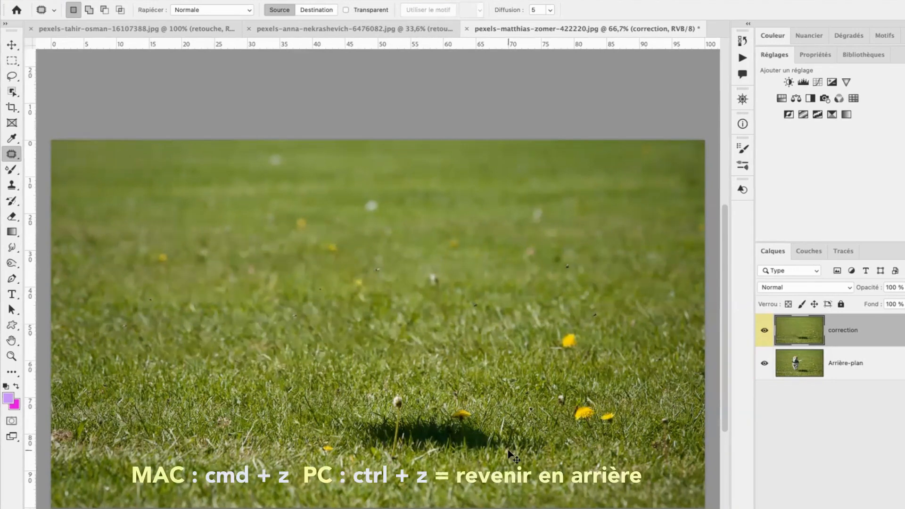
key(super+z)
key(super+z)
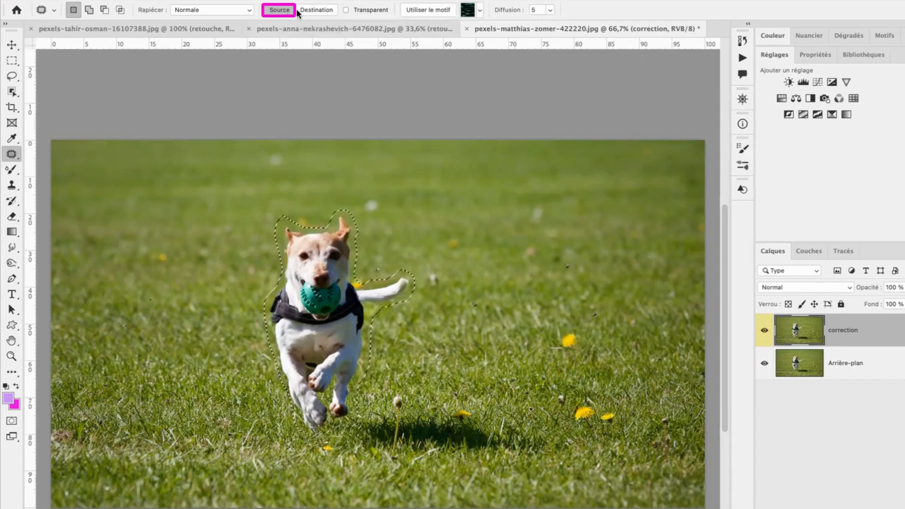
- Switch the patch mode to Destination, copy the selected dog onto the grass to its left, and deselect
click(311, 12)
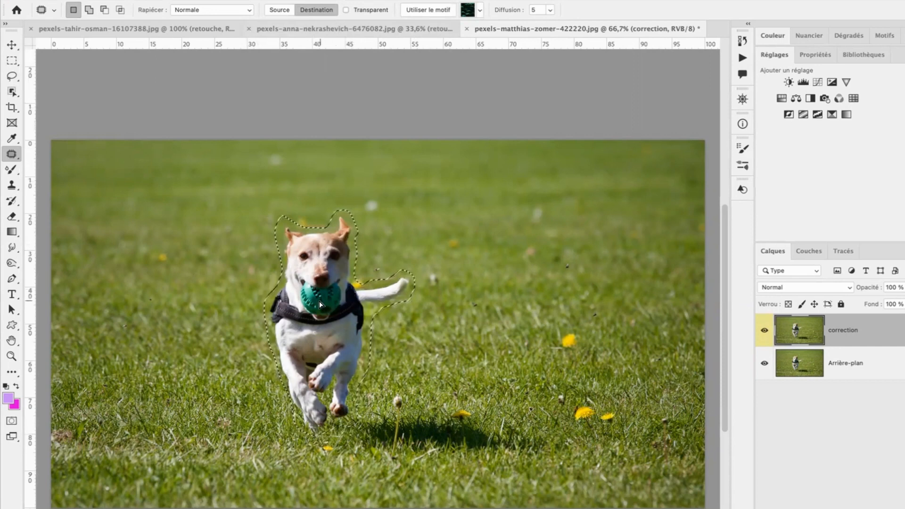
drag(318, 301, 141, 298)
key(ctrl+d)
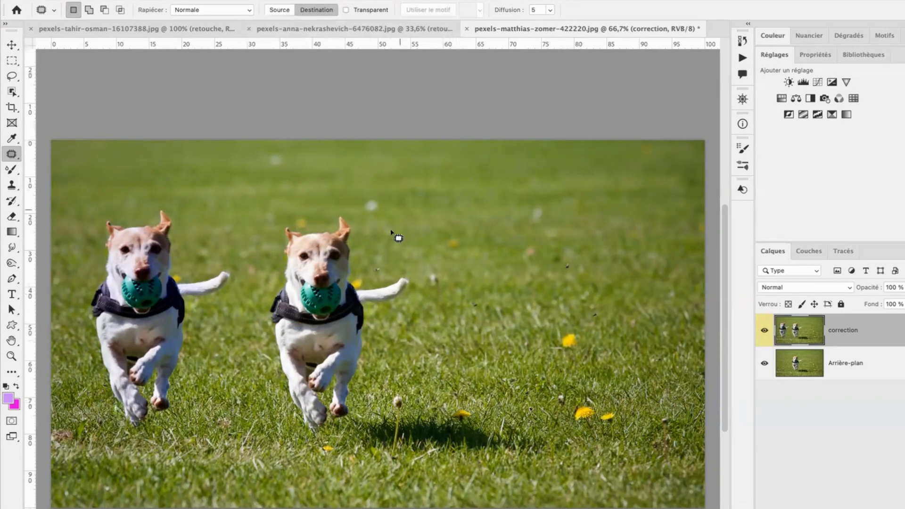
- Extend the canvas above the photo's upper edge with the Crop tool and apply the crop
key(c)
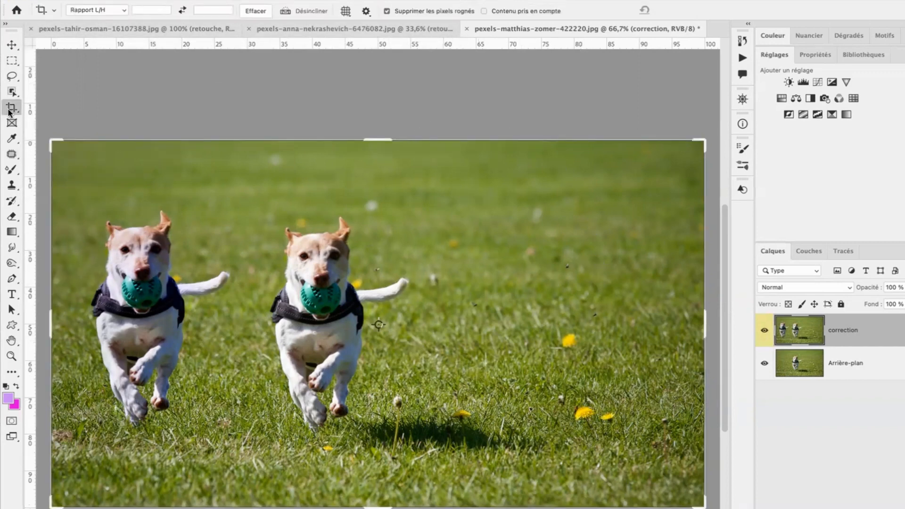
drag(383, 140, 390, 76)
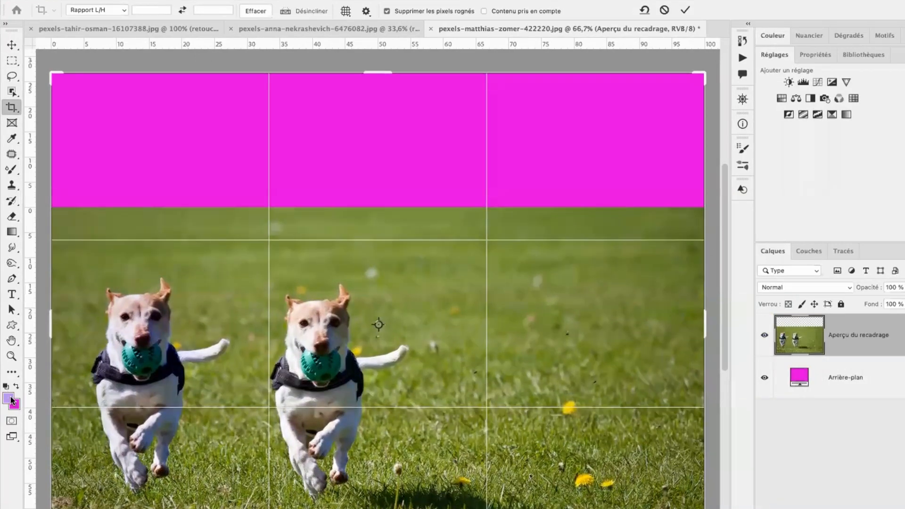
click(684, 10)
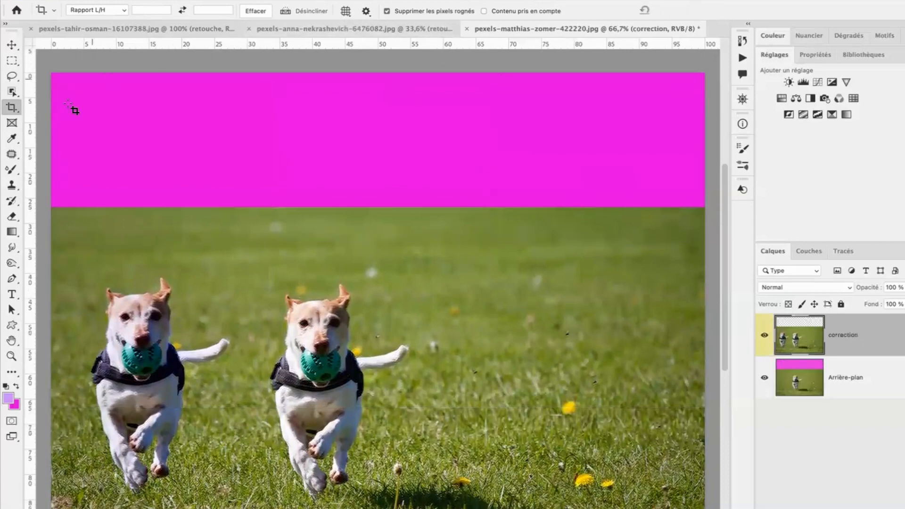
- Select the magenta strip plus a thin band of grass, fill it with Contenu pris en compte at 100% opacity, and deselect
key(m)
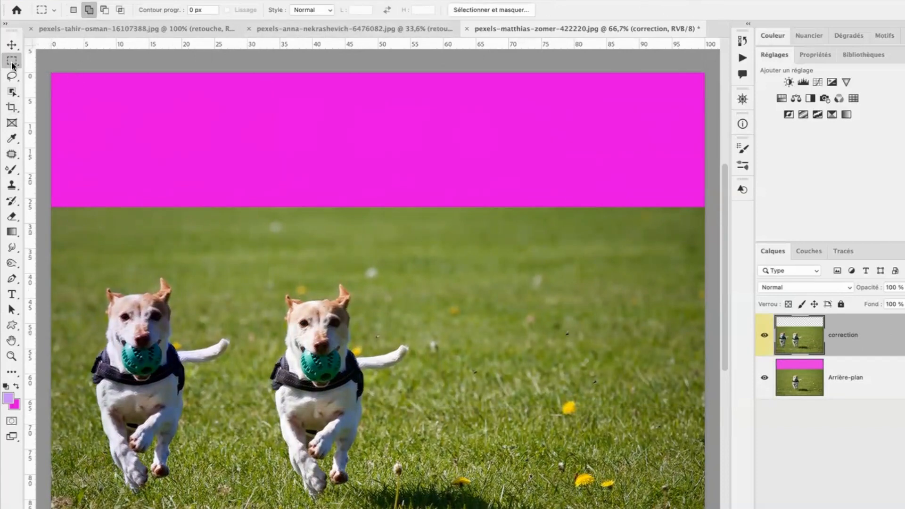
drag(6, 64, 705, 220)
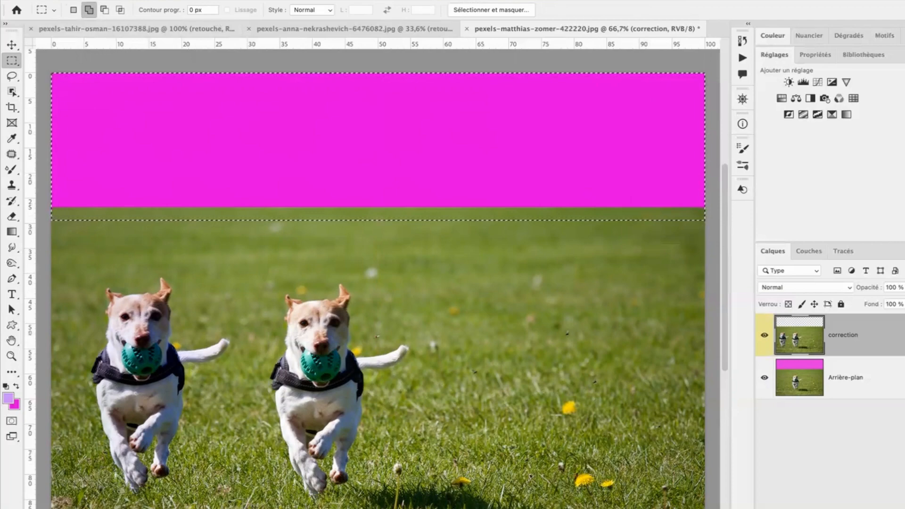
click(128, 12)
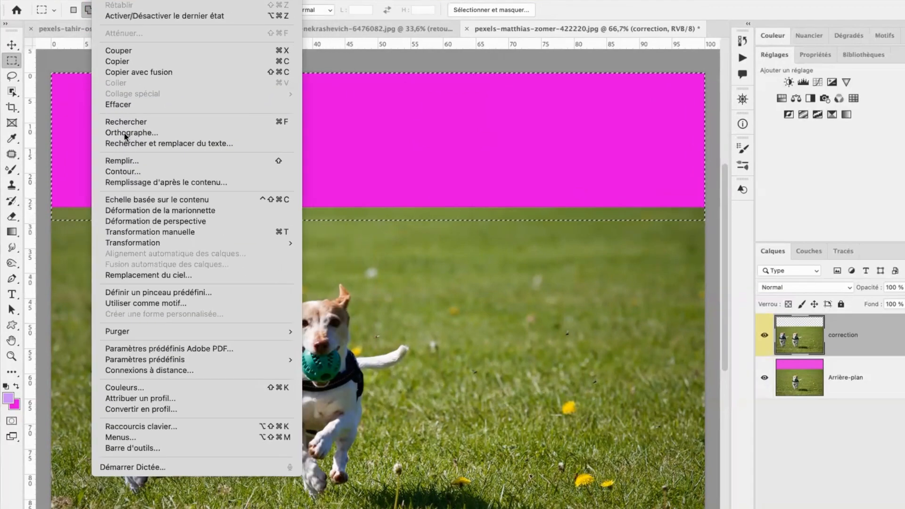
click(129, 162)
click(615, 235)
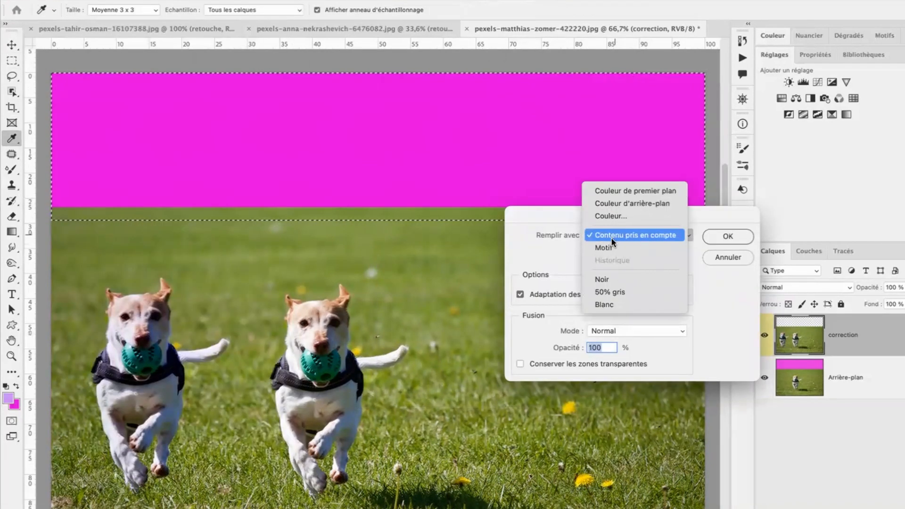
click(727, 236)
key(m)
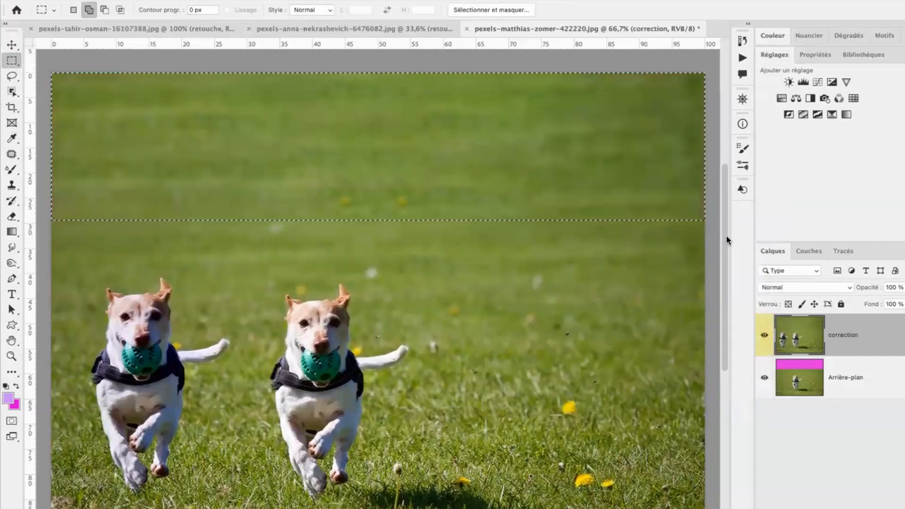
key(ctrl+d)
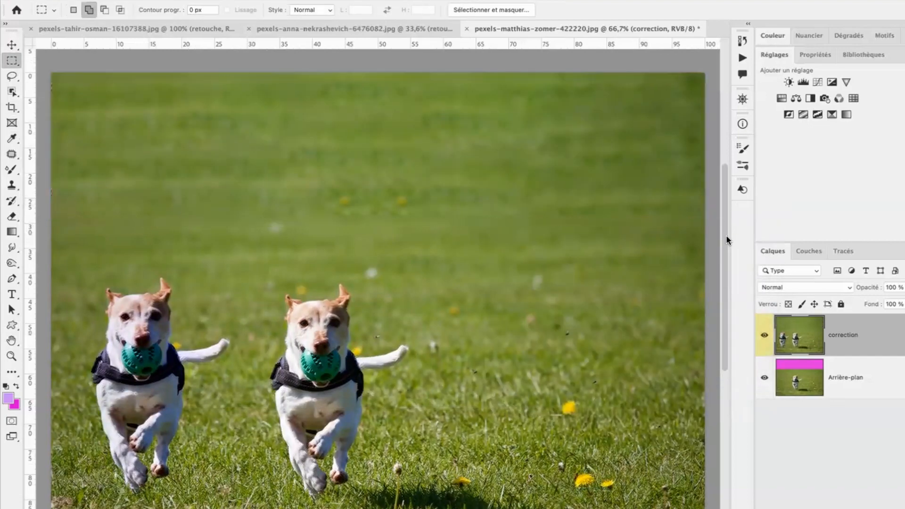